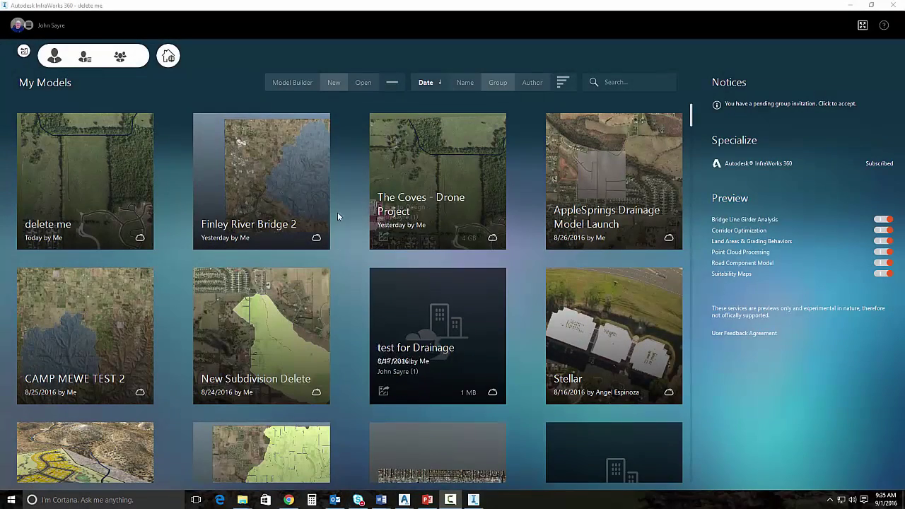
# - Start a new Model Builder model and locate W Alberta St, Fayetteville on the map
pyautogui.click(297, 85)
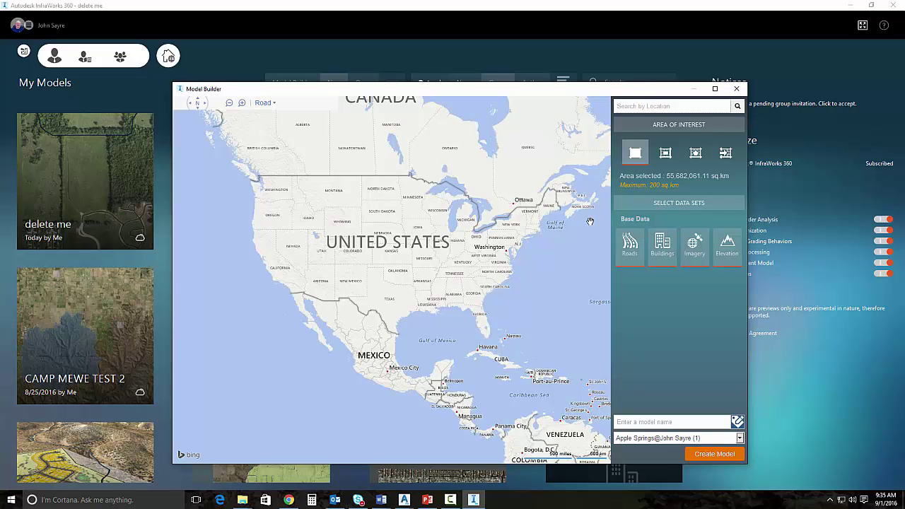
pyautogui.write('w. a')
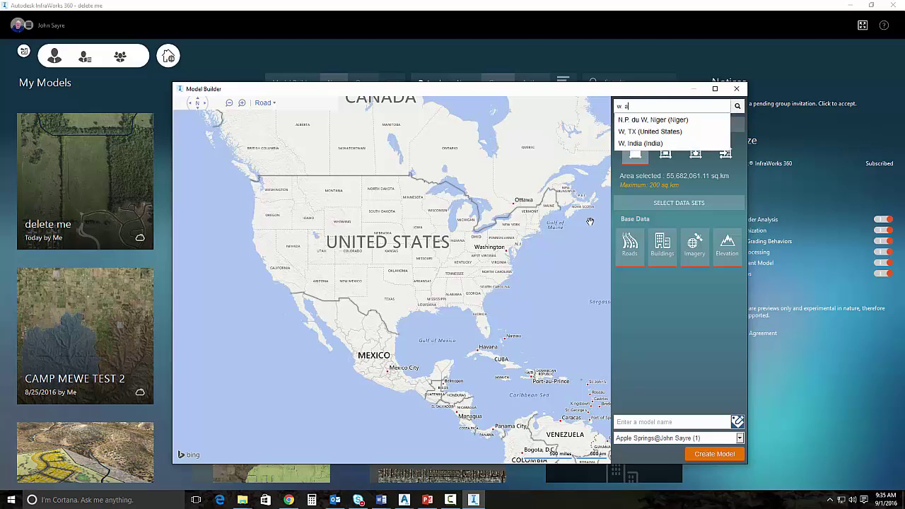
pyautogui.write('lbert')
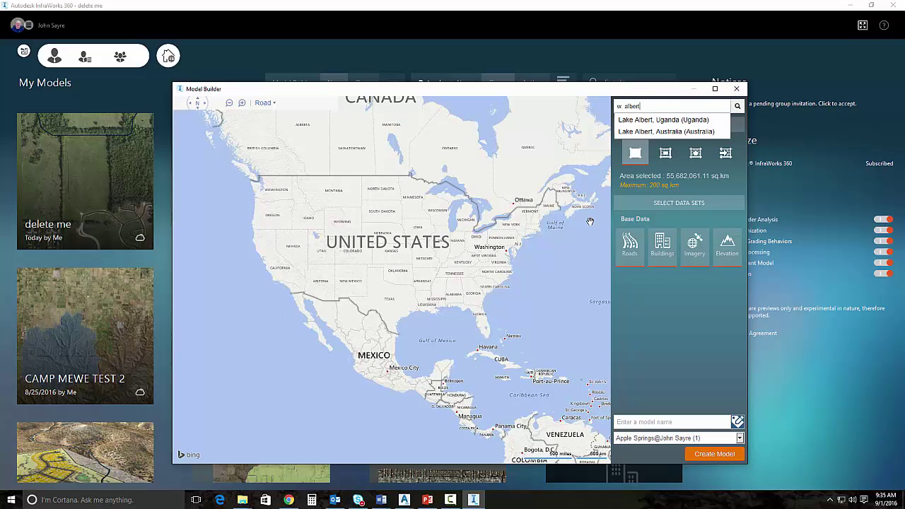
pyautogui.write('a street fayetteville')
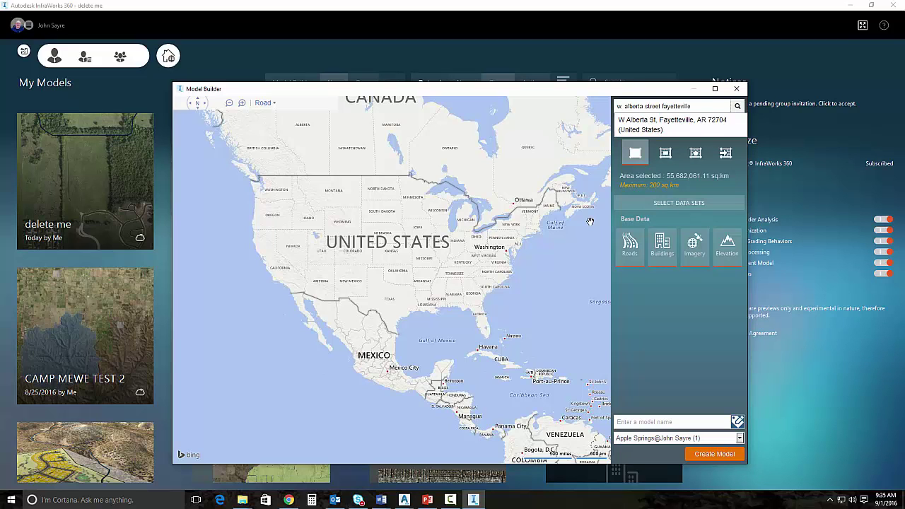
pyautogui.press('Return')
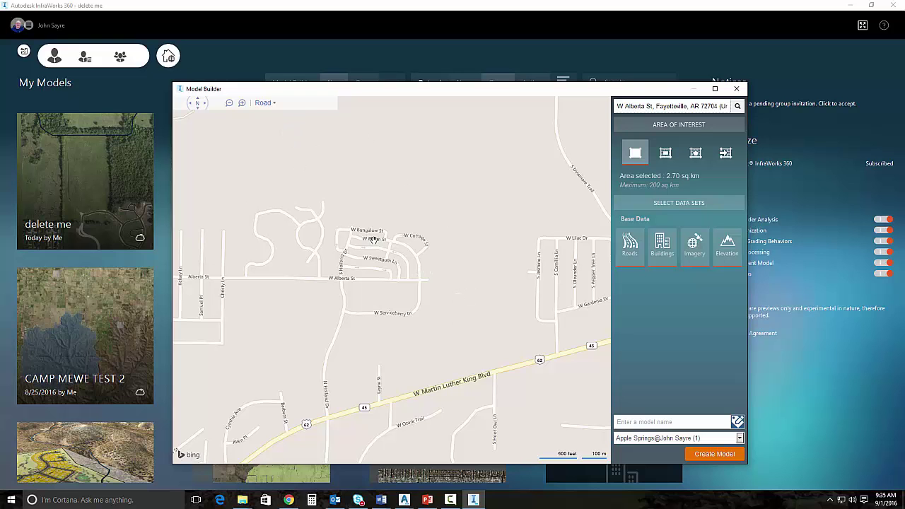
# - Switch the map style from Road to Bird's eye aerial imagery
pyautogui.click(267, 104)
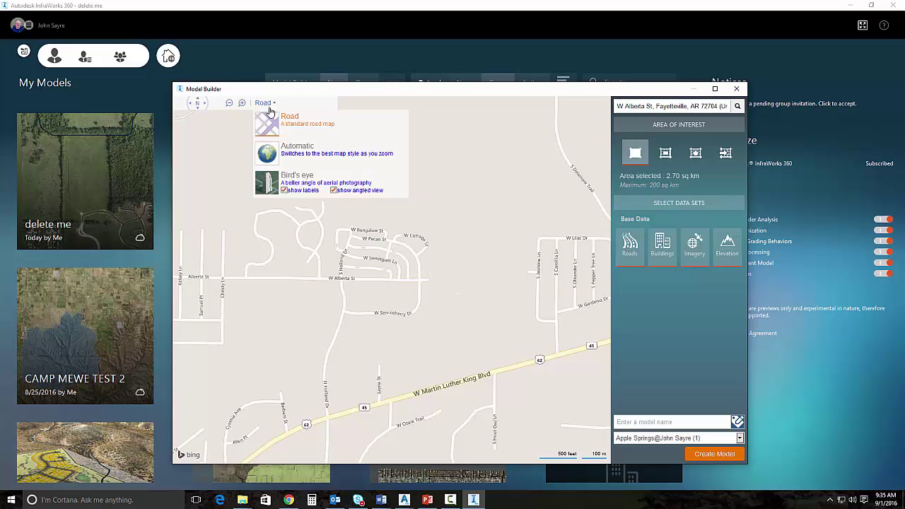
pyautogui.click(283, 177)
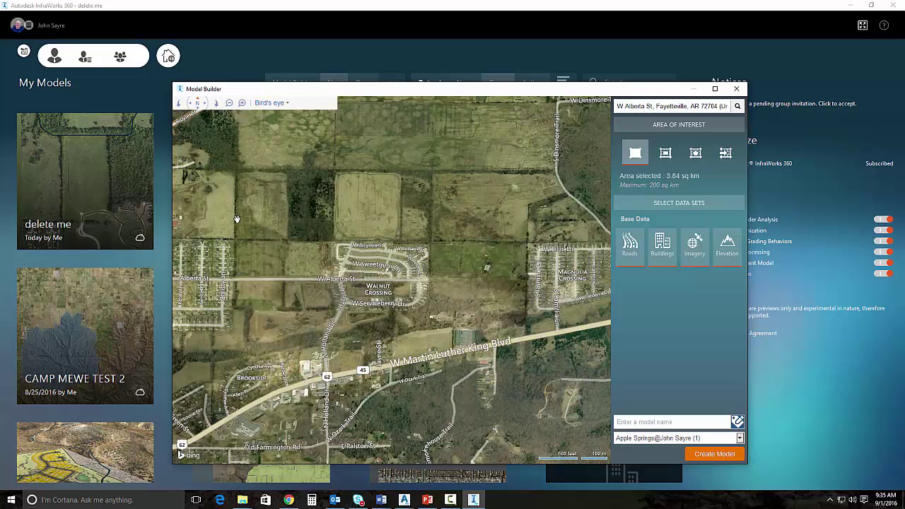
pyautogui.scroll(2, 248, 208)
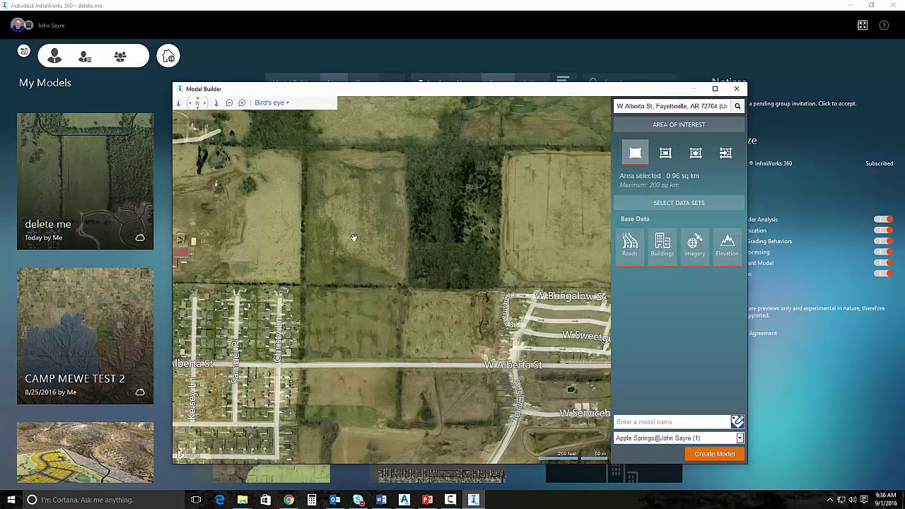
pyautogui.scroll(-2, 353, 238)
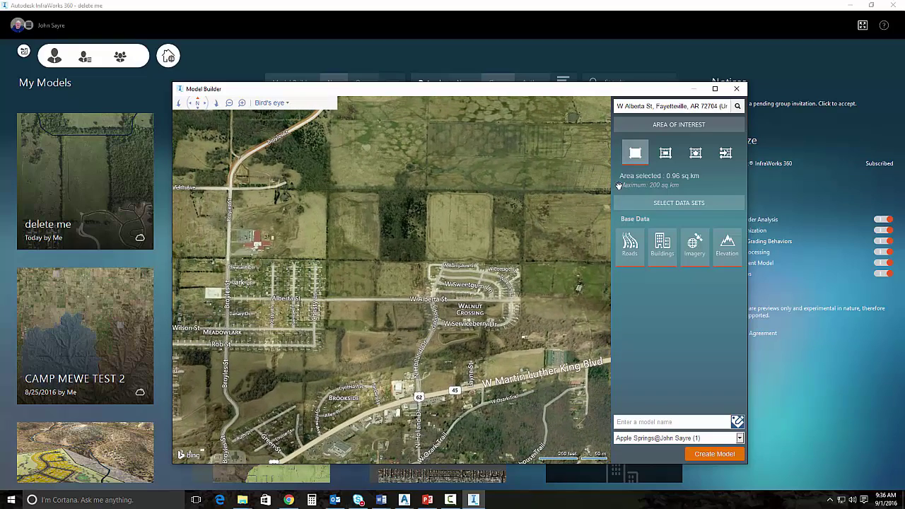
# - Draw a 0.70 sq km rectangular area of interest around the subdivision
pyautogui.click(665, 155)
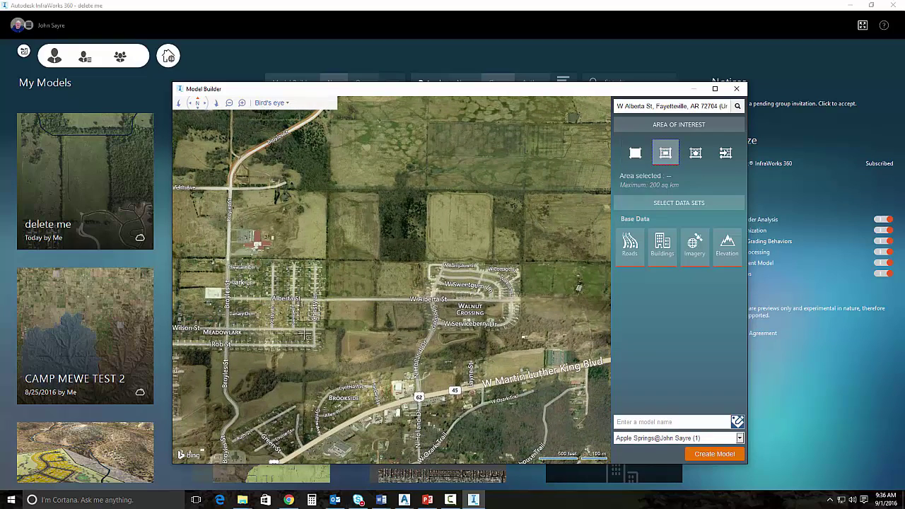
pyautogui.moveTo(302, 336)
pyautogui.mouseDown()
pyautogui.moveTo(458, 199)
pyautogui.moveTo(476, 165)
pyautogui.mouseUp()
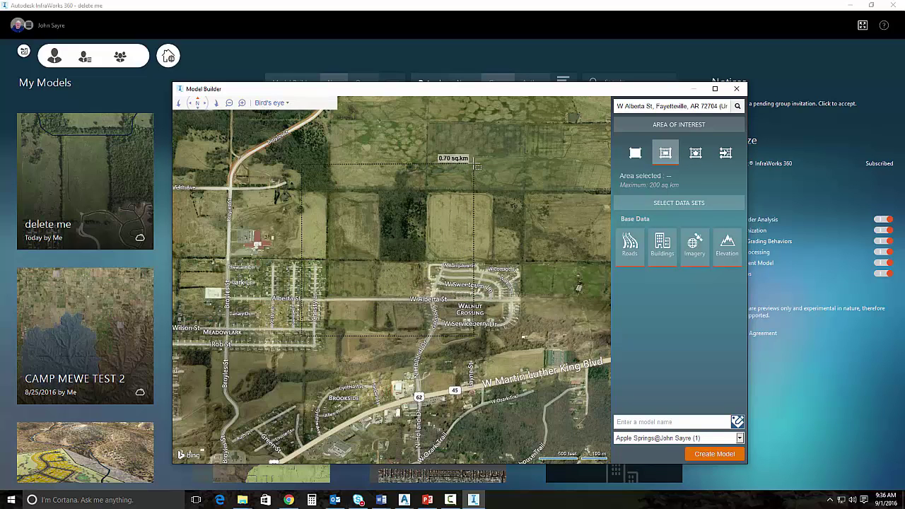
pyautogui.click(474, 165)
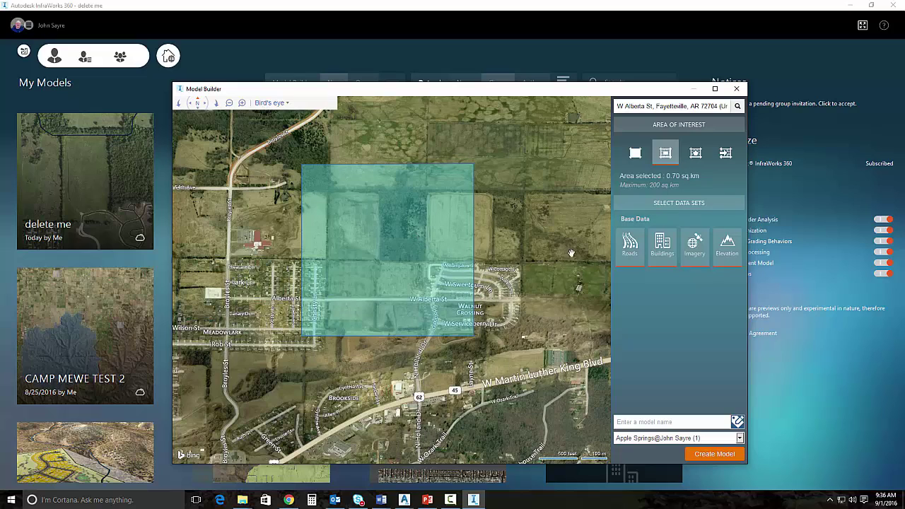
# - Name the model 'New Residential Sub' and create it in CAP Models
pyautogui.click(669, 423)
pyautogui.write('New Residential Sub')
pyautogui.click(715, 454)
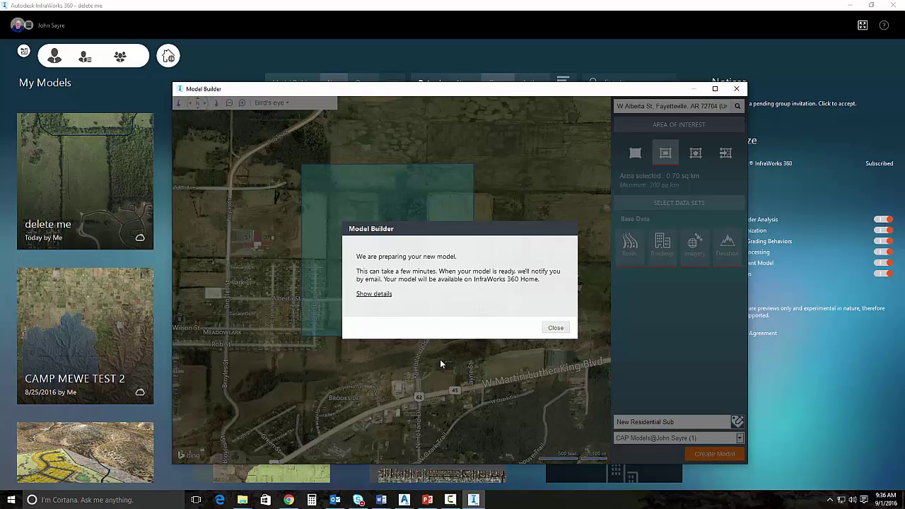
pyautogui.click(556, 328)
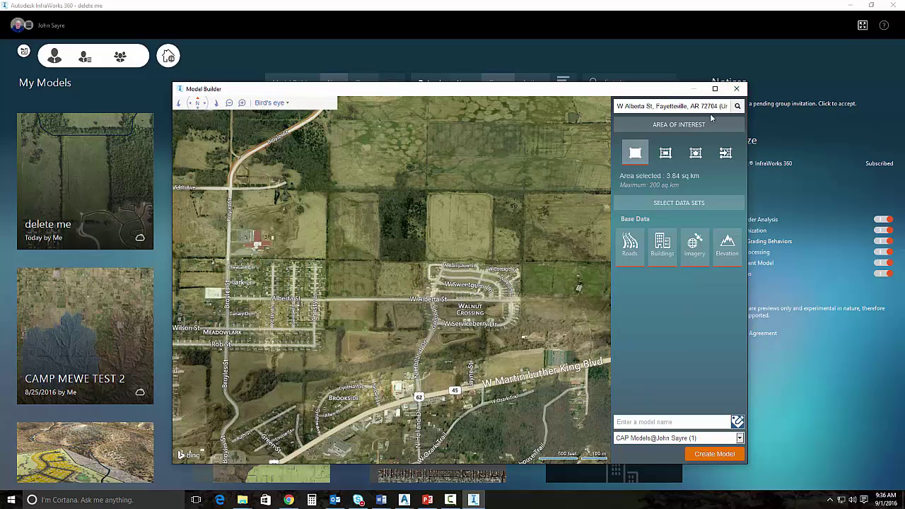
# - Close Model Builder, open New Residential Sub, and orbit to look straight down on the site
pyautogui.click(737, 88)
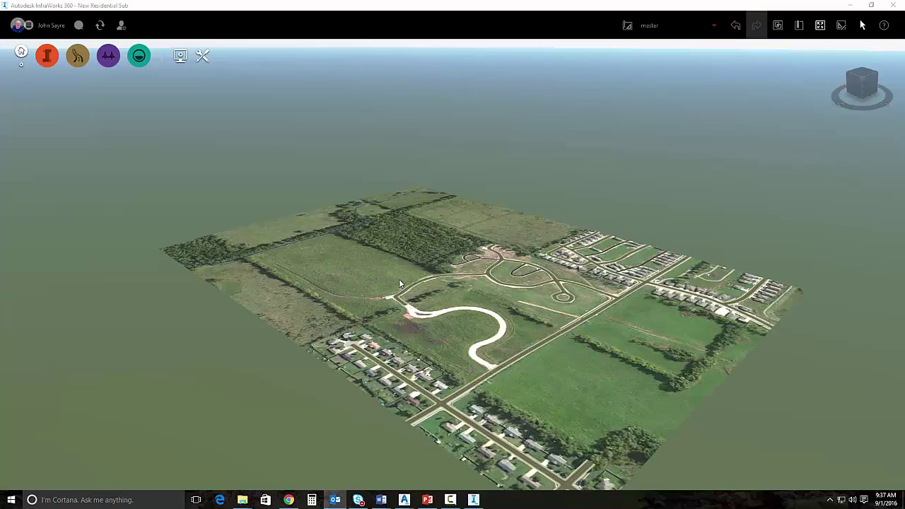
pyautogui.moveTo(374, 328)
pyautogui.mouseDown(button='middle')
pyautogui.moveTo(460, 326)
pyautogui.moveTo(452, 414)
pyautogui.mouseUp(button='middle')
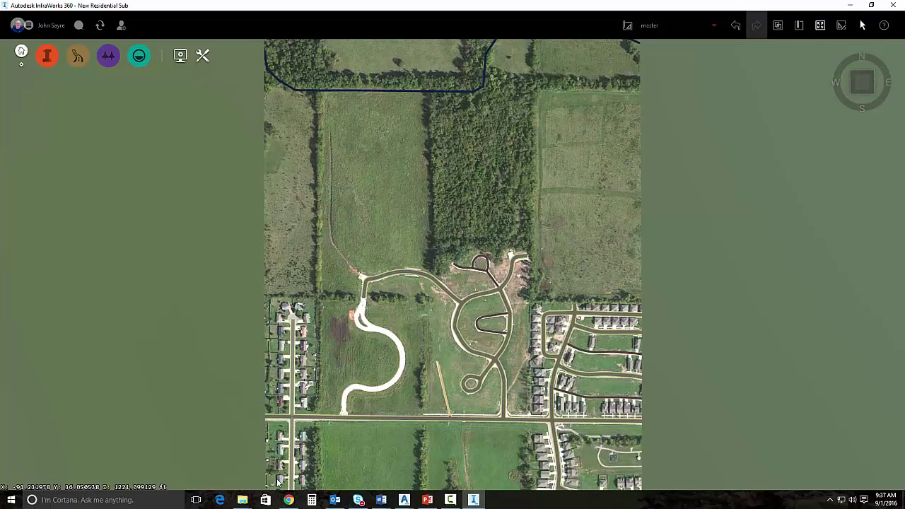
# - Open a new, maximized Chrome window from the taskbar
pyautogui.rightClick(289, 500)
pyautogui.click(269, 449)
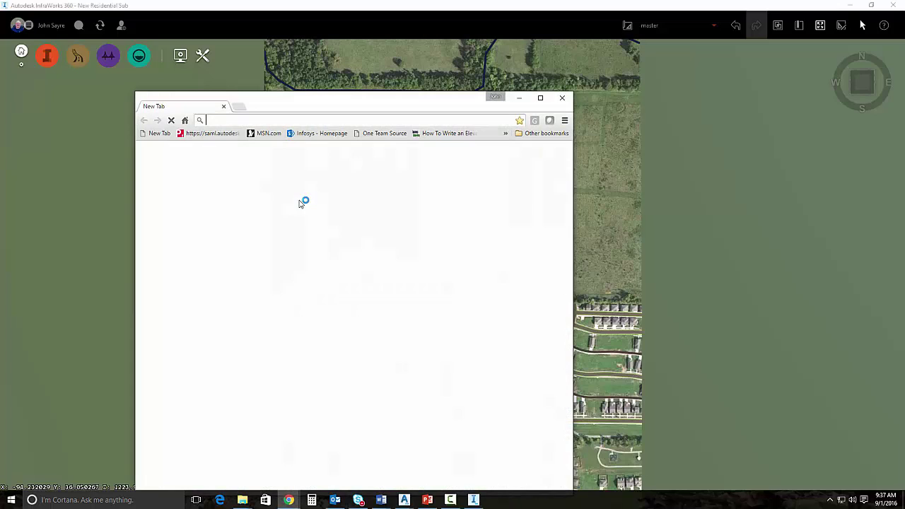
pyautogui.click(541, 98)
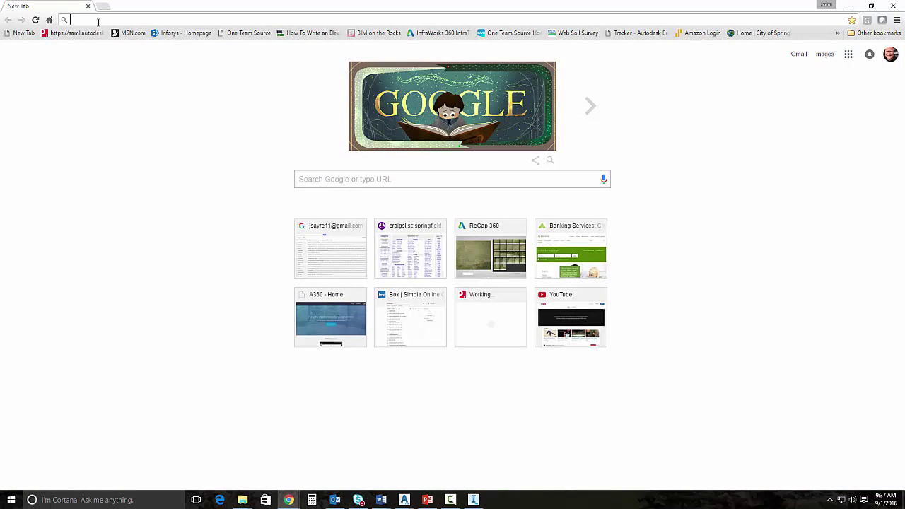
# - Load the A360 home page and go to A360 Drive
pyautogui.write('a')
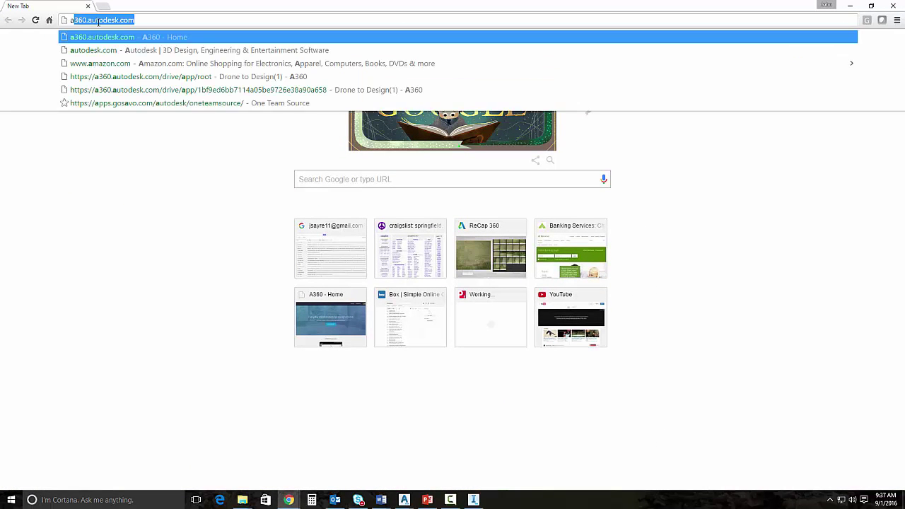
pyautogui.write('360')
pyautogui.press('Return')
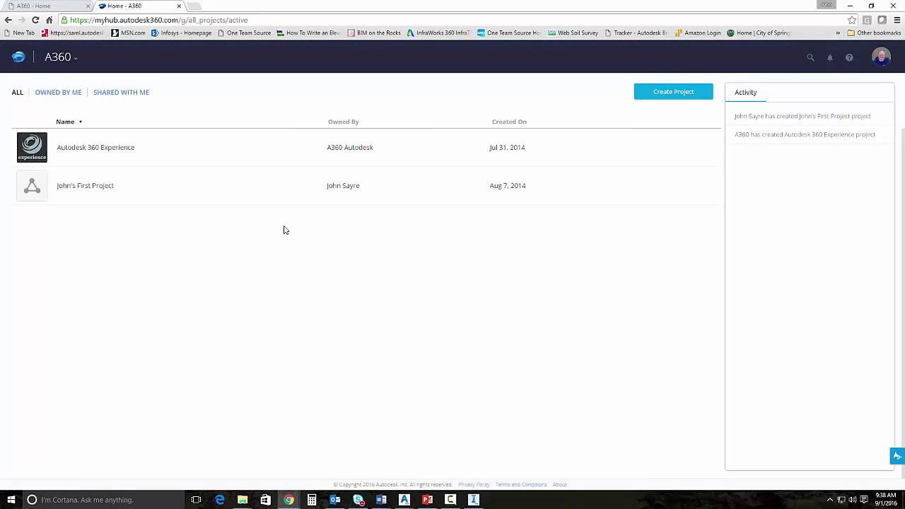
pyautogui.click(71, 61)
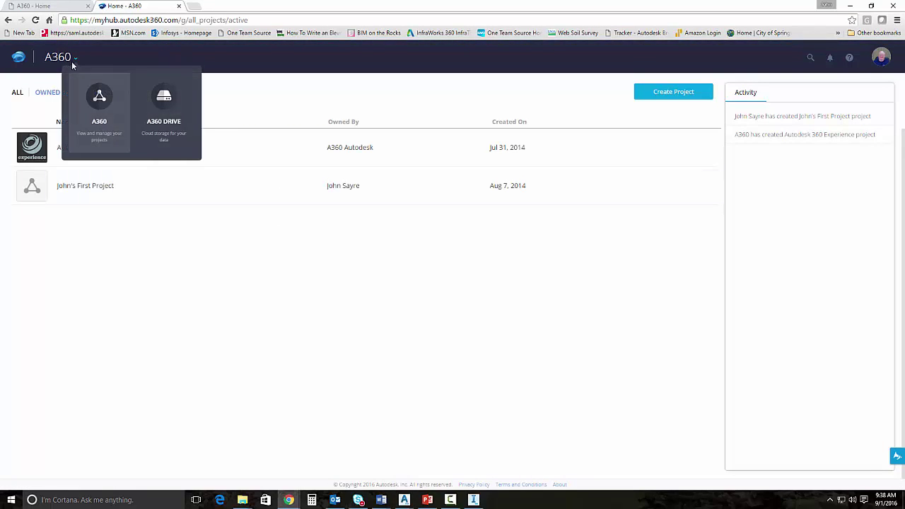
pyautogui.click(159, 102)
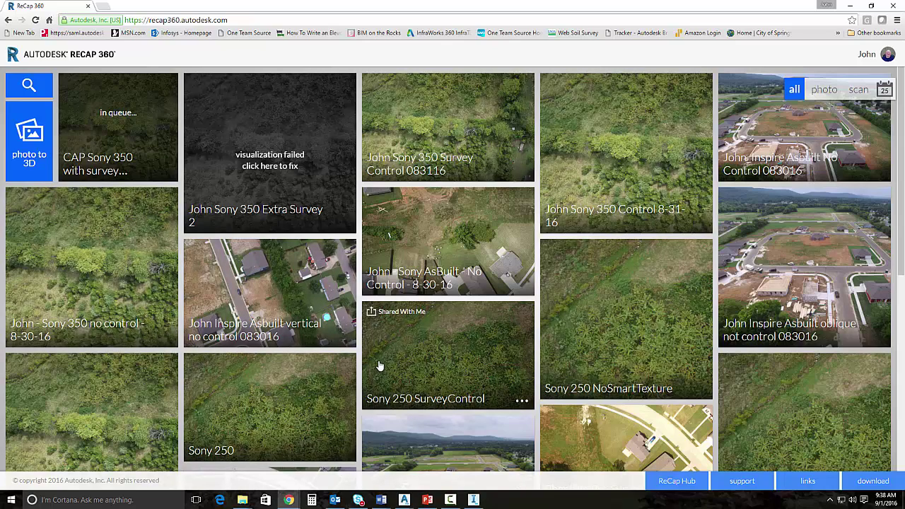
pyautogui.moveTo(270, 293)
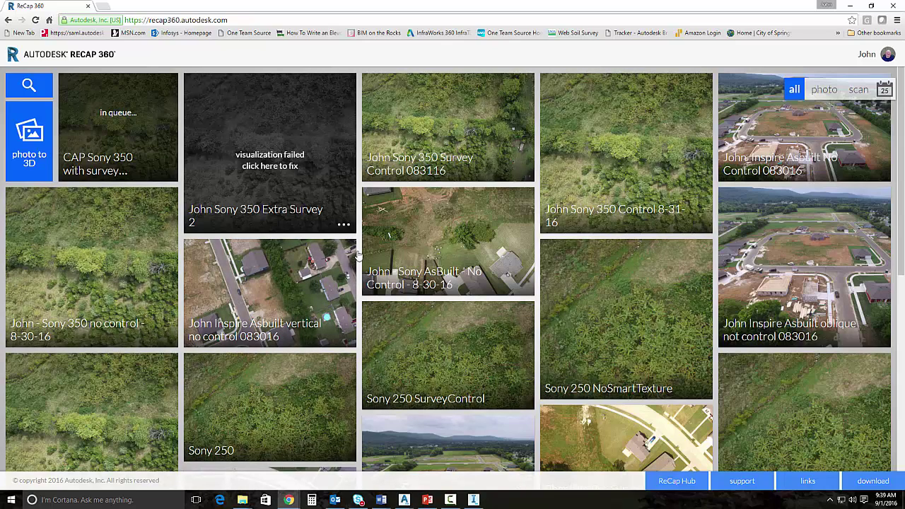
# - Review the obj, rcm, rcs and tif downloads for John Sony 350 Extra Survey 2, then close
pyautogui.click(346, 226)
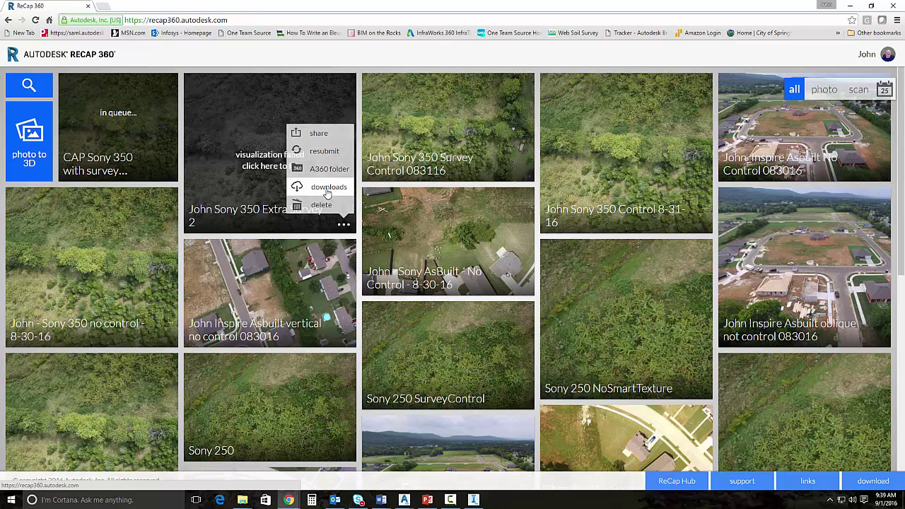
pyautogui.click(330, 189)
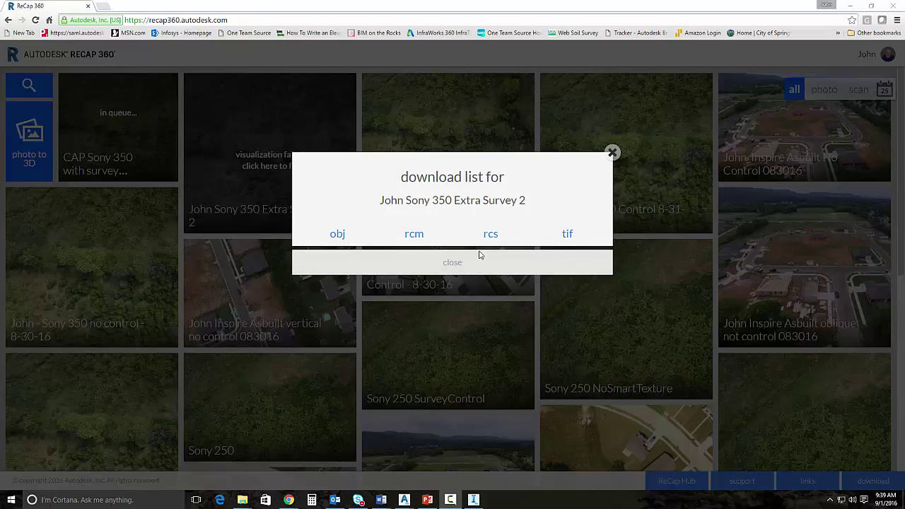
pyautogui.click(460, 263)
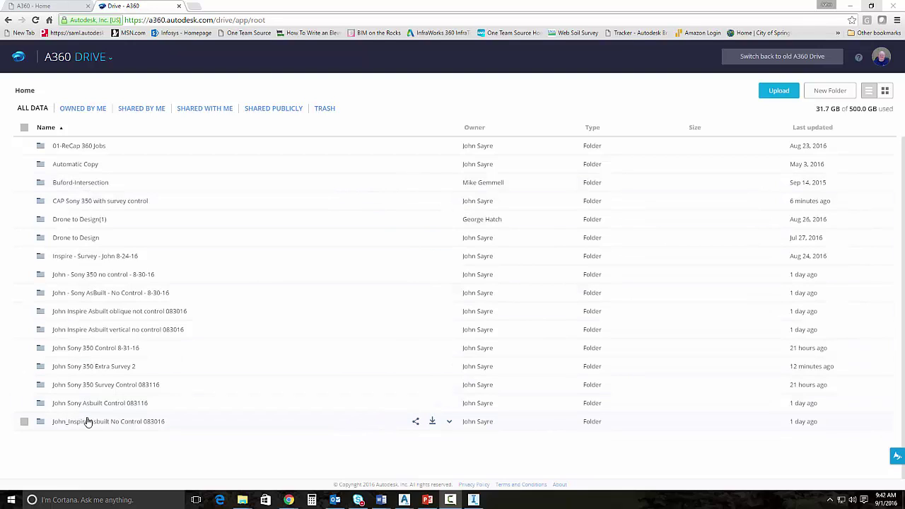
# - Open the John Sony 350 Extra Survey 2 folder, check its images folder, and go back up
pyautogui.click(116, 368)
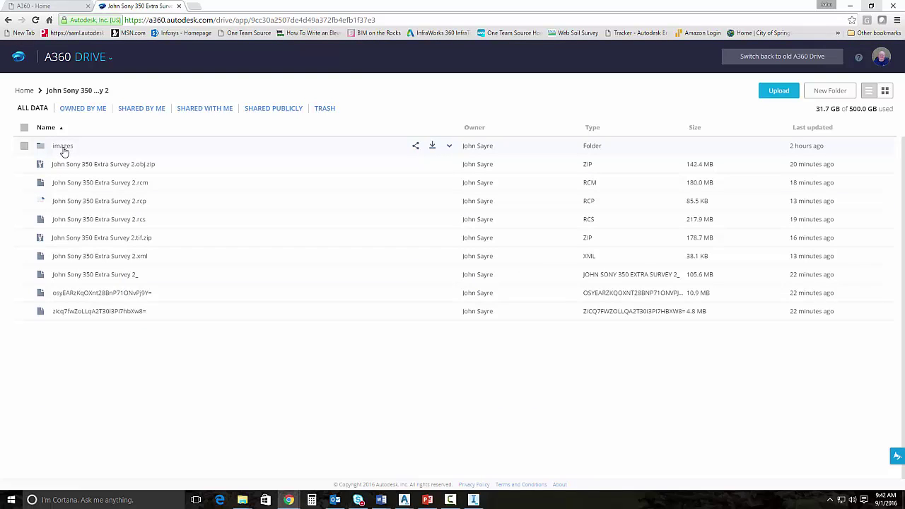
pyautogui.click(64, 149)
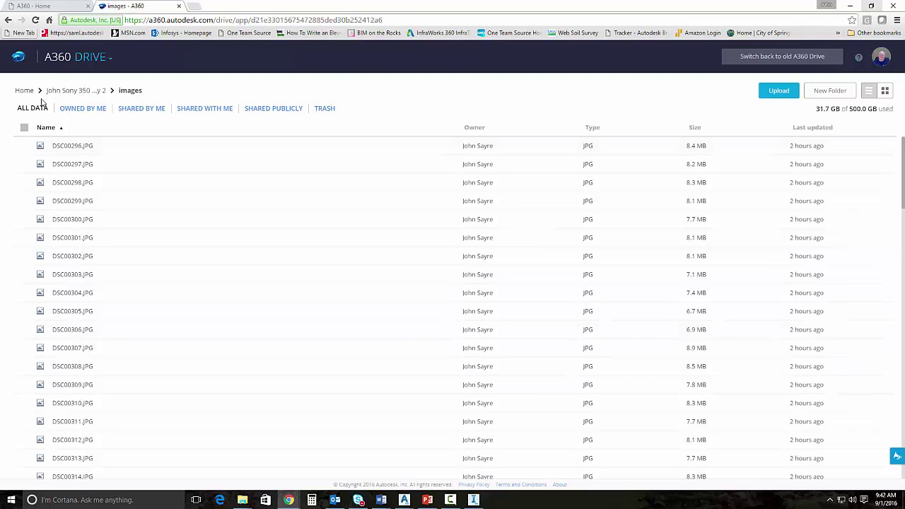
pyautogui.click(88, 92)
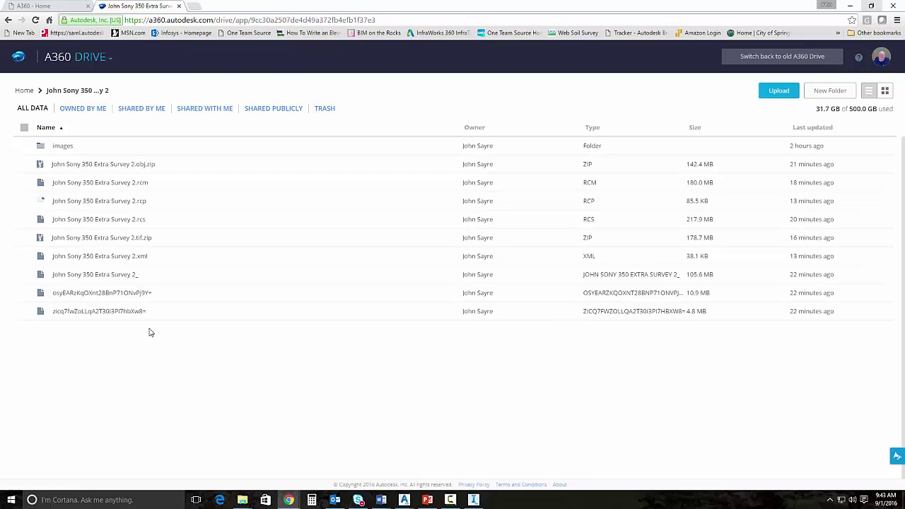
# - Switch windows from the taskbar to the local Cloud For Demo - use folder
pyautogui.click(474, 501)
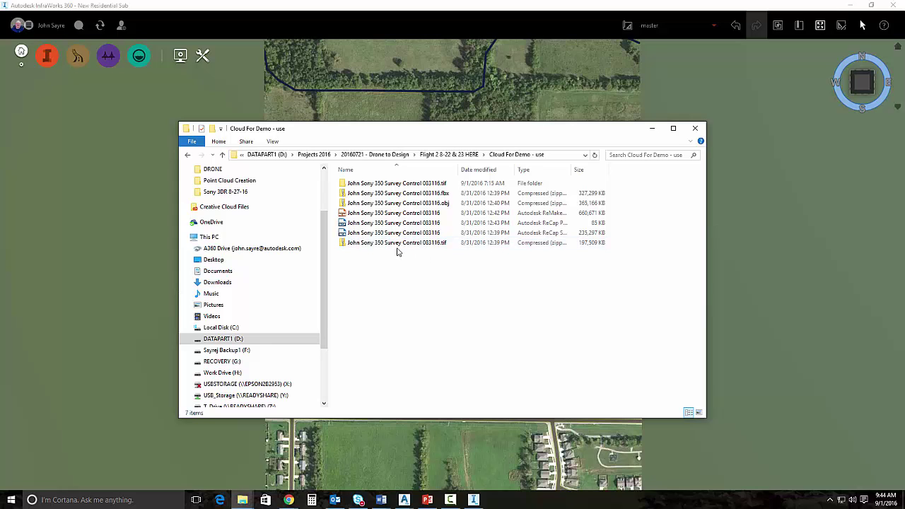
pyautogui.moveTo(397, 242)
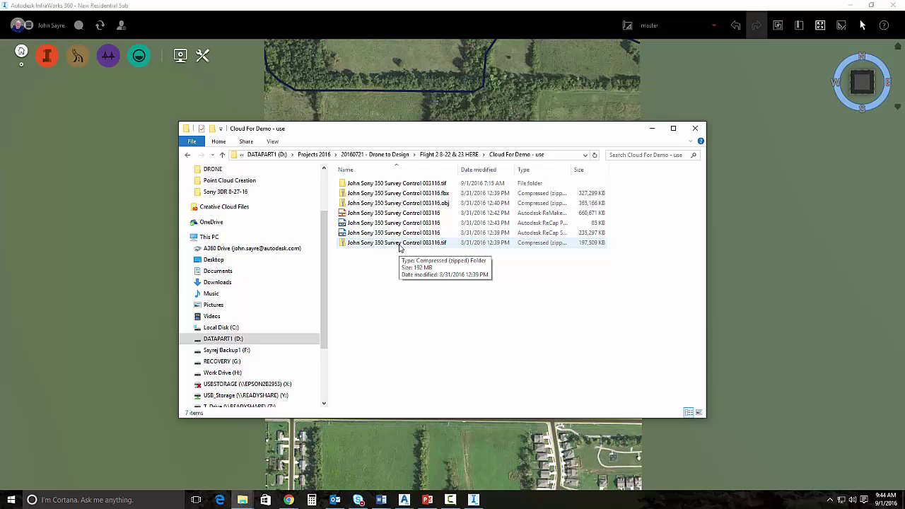
# - Back in InfraWorks, add a new proposal named 'WithnewAerial'
pyautogui.click(385, 121)
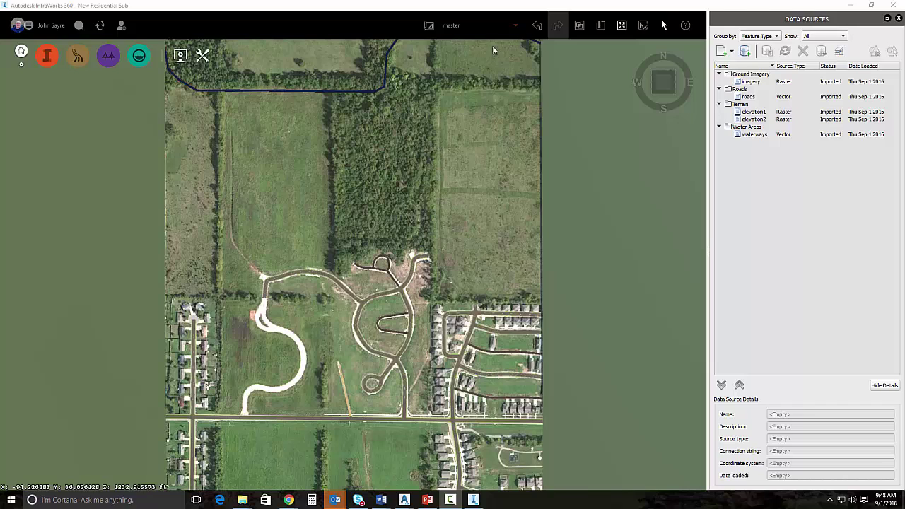
pyautogui.click(516, 29)
pyautogui.click(453, 44)
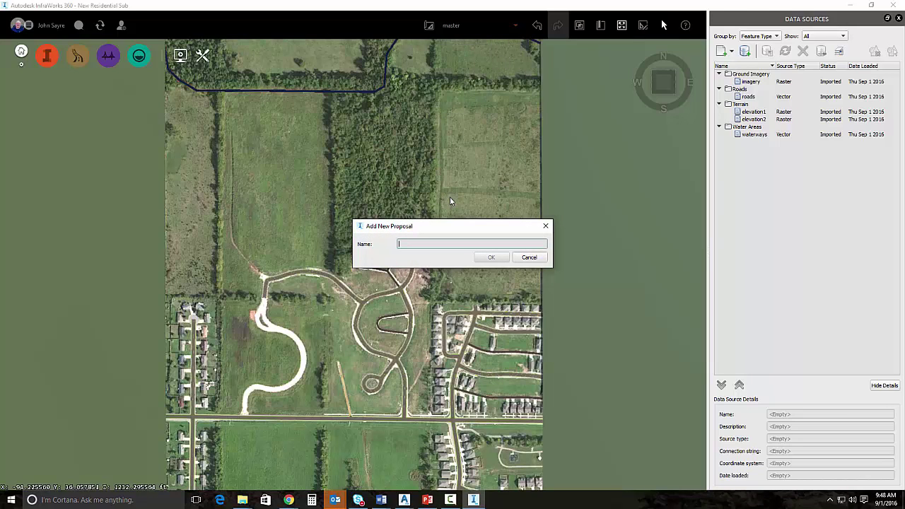
pyautogui.write('Withnew')
pyautogui.write('Aerial')
# - Confirm WithnewAerial, add mesh_ortho.tif as ground imagery, then switch to the master proposal
pyautogui.click(493, 258)
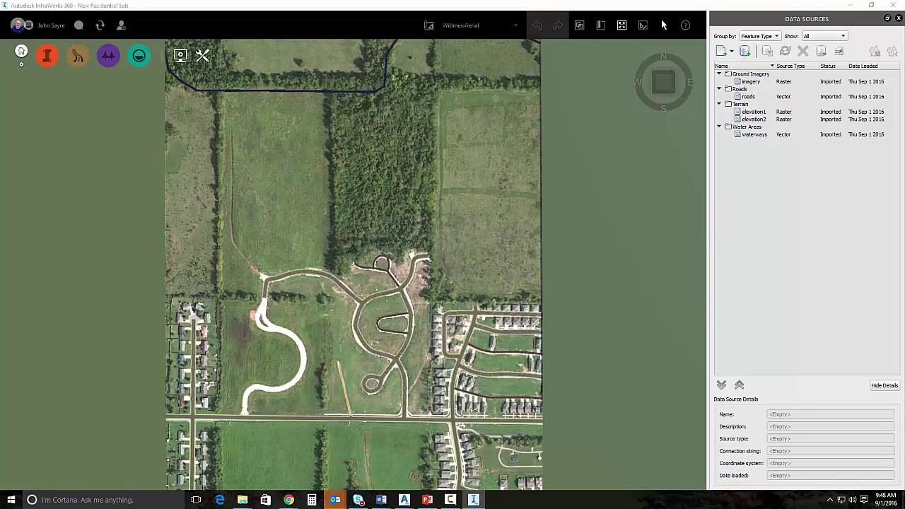
pyautogui.moveTo(649, 190); pyautogui.dragTo(322, 252)
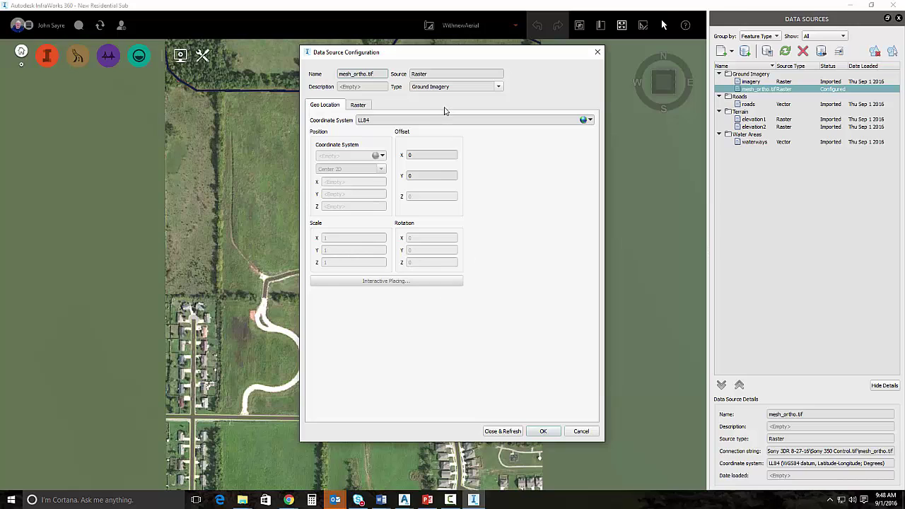
pyautogui.click(504, 433)
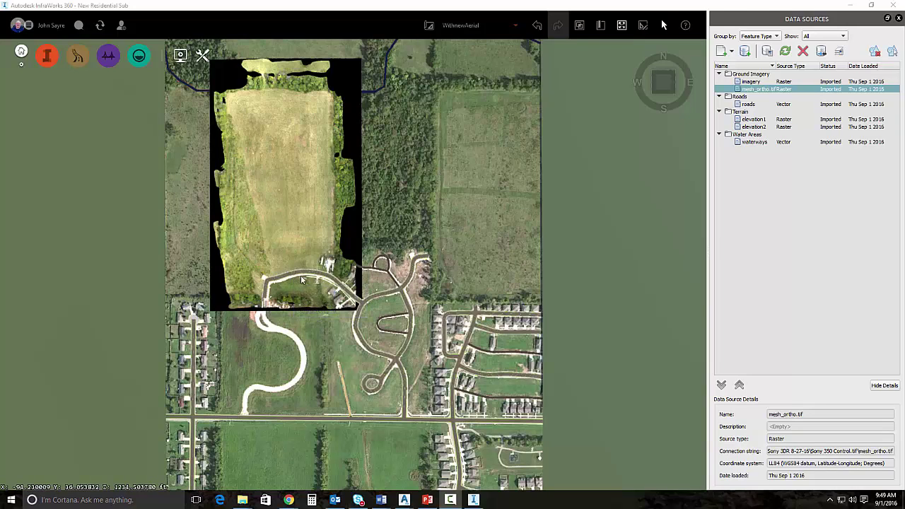
pyautogui.click(518, 28)
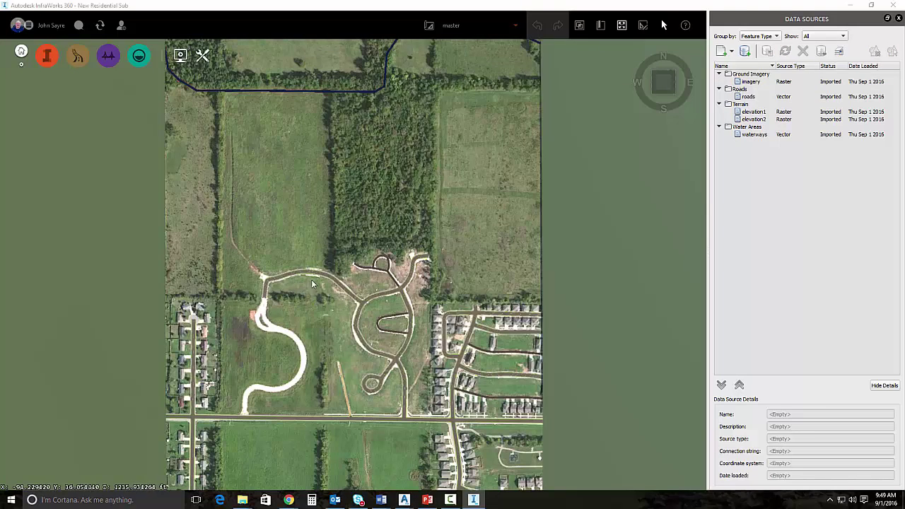
# - Make WithnewAerial the active proposal again
pyautogui.click(515, 26)
pyautogui.click(458, 60)
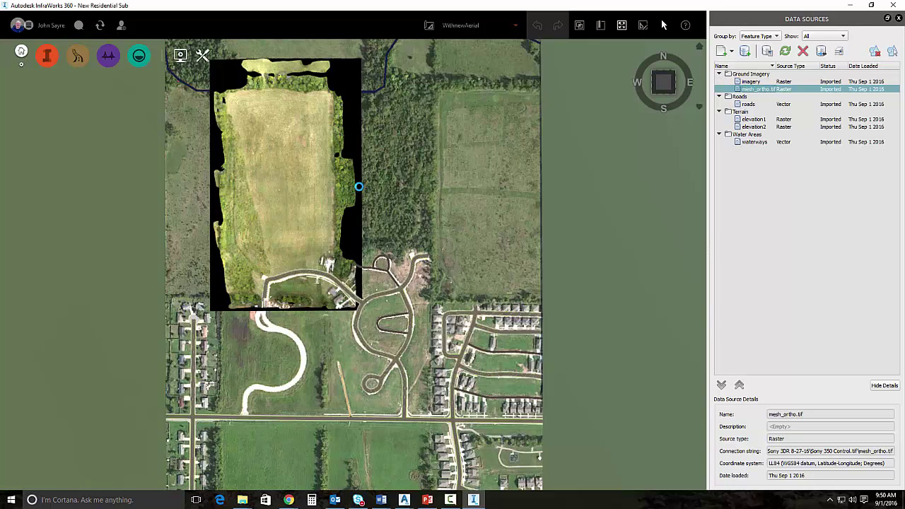
# - Pick the orthophoto's black border as its Color Mask colour and refresh the imagery
pyautogui.click(361, 106)
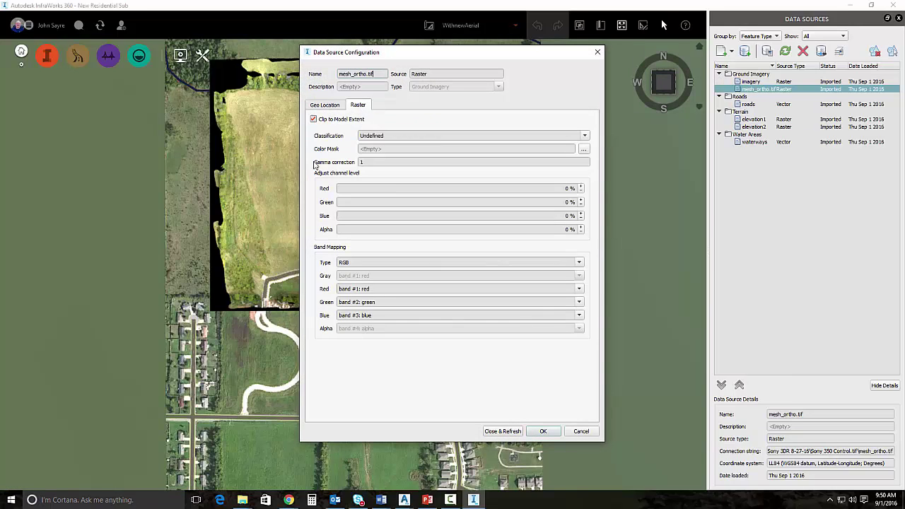
pyautogui.click(584, 150)
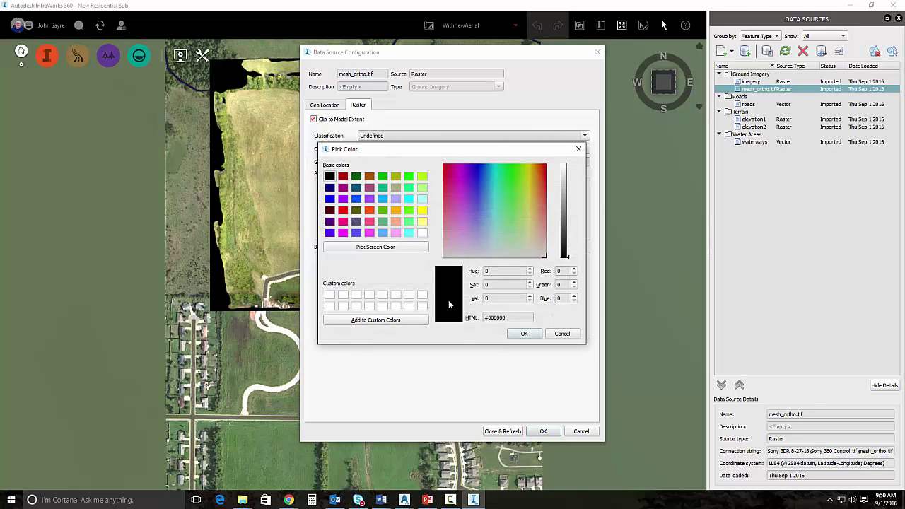
pyautogui.click(372, 247)
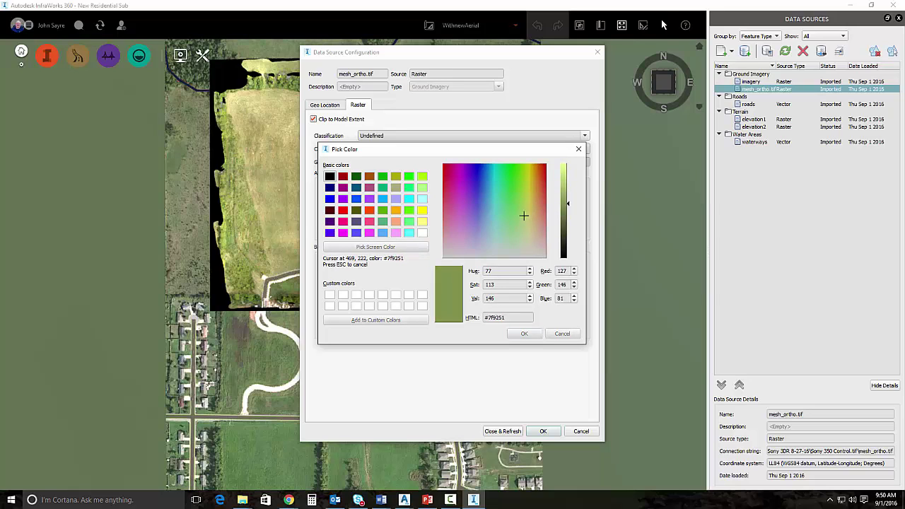
pyautogui.click(224, 82)
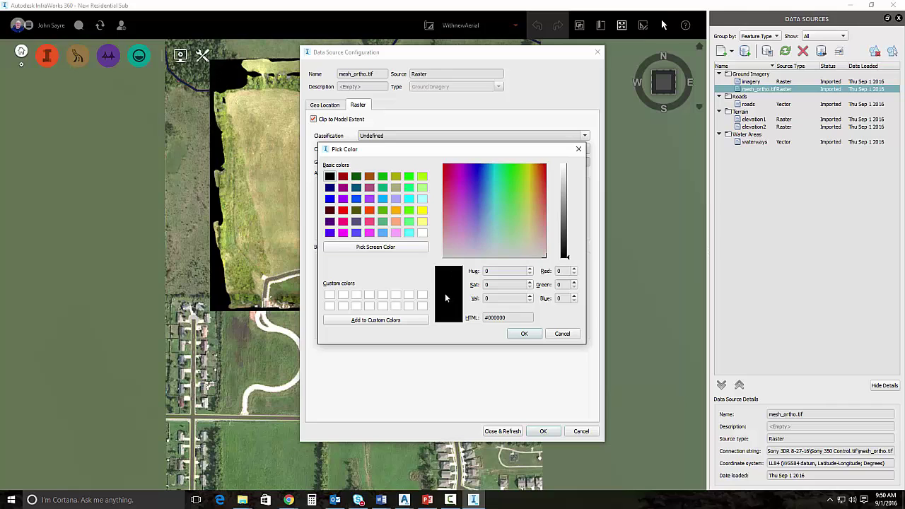
pyautogui.click(526, 335)
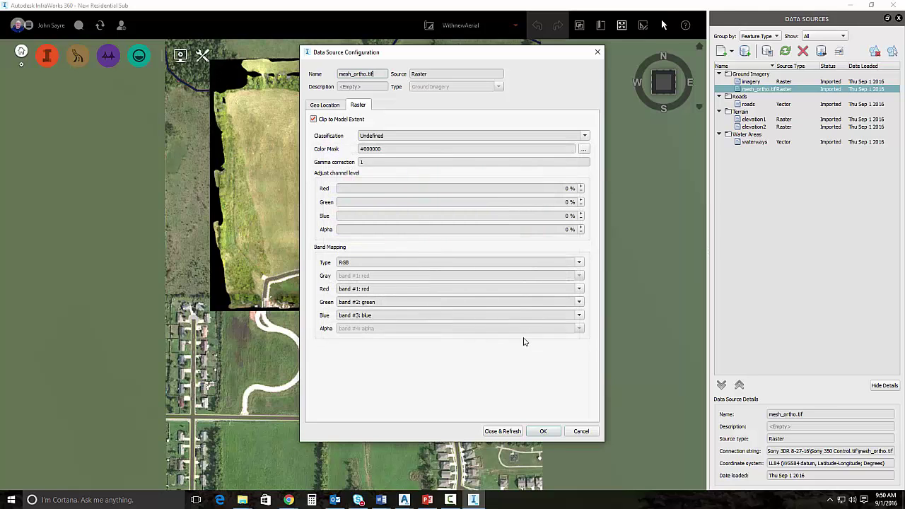
pyautogui.click(509, 430)
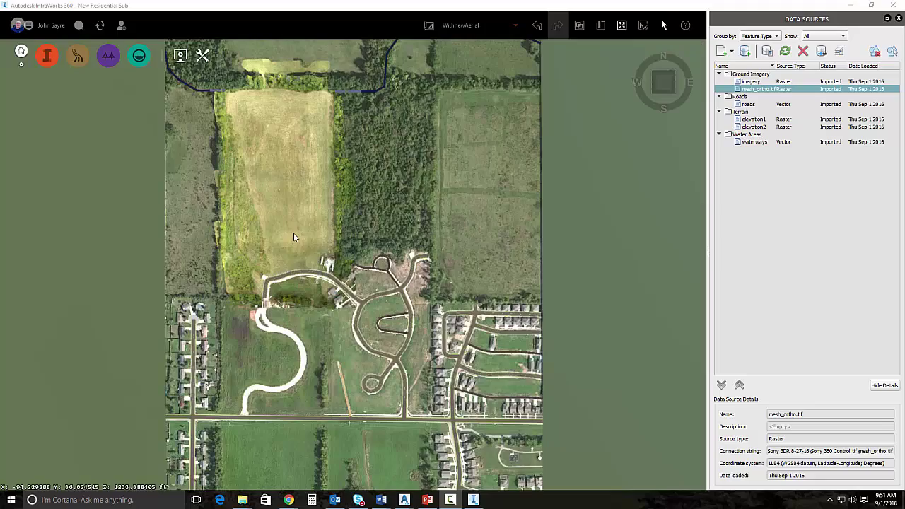
pyautogui.scroll(2, 395, 299)
pyautogui.scroll(1, 350, 247)
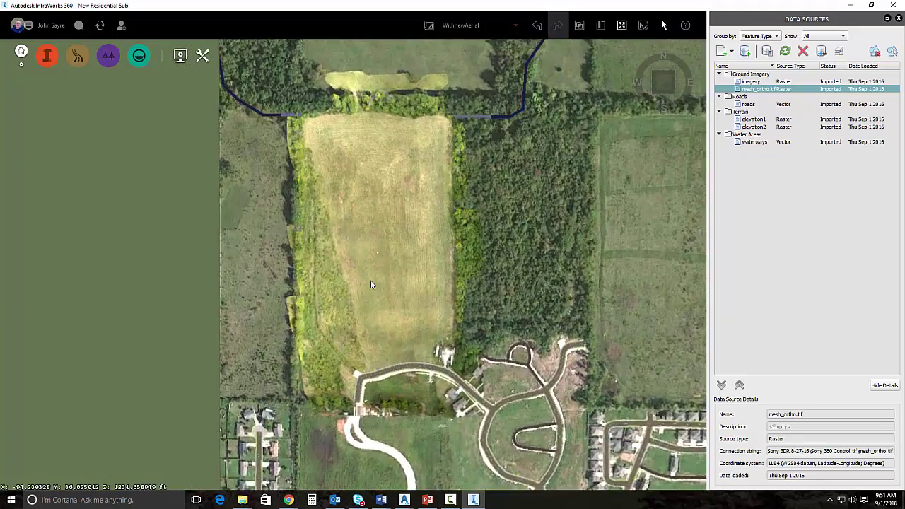
pyautogui.scroll(1, 371, 284)
pyautogui.scroll(1, 371, 285)
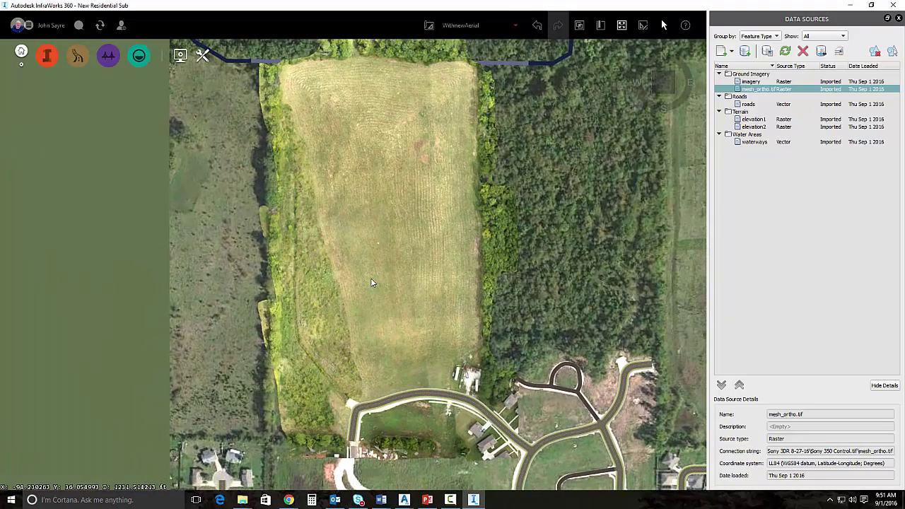
pyautogui.scroll(-1, 375, 276)
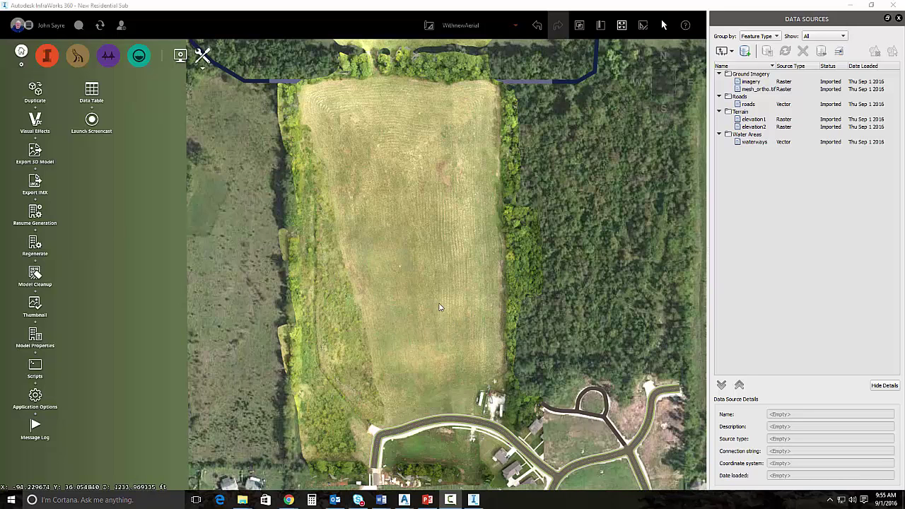
# - Set the model's coordinate system to ARHP-NF in Model Properties
pyautogui.click(37, 334)
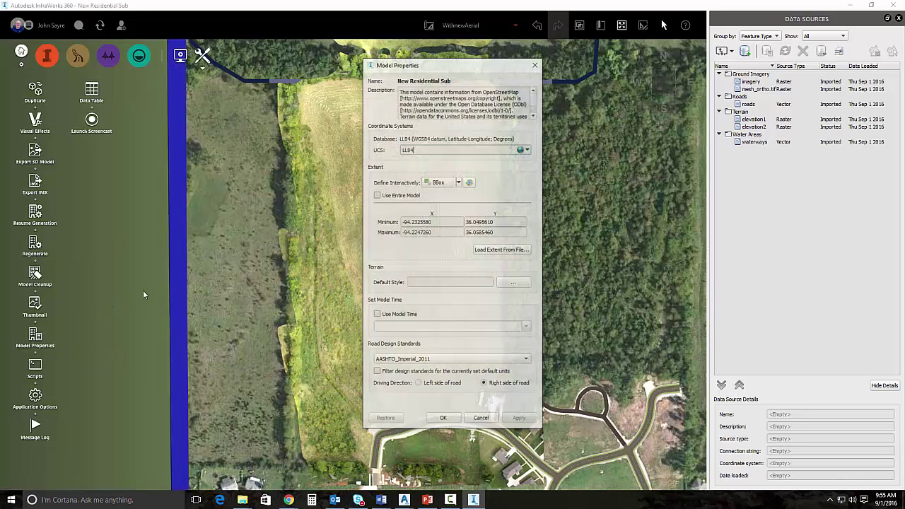
pyautogui.click(528, 150)
pyautogui.click(537, 172)
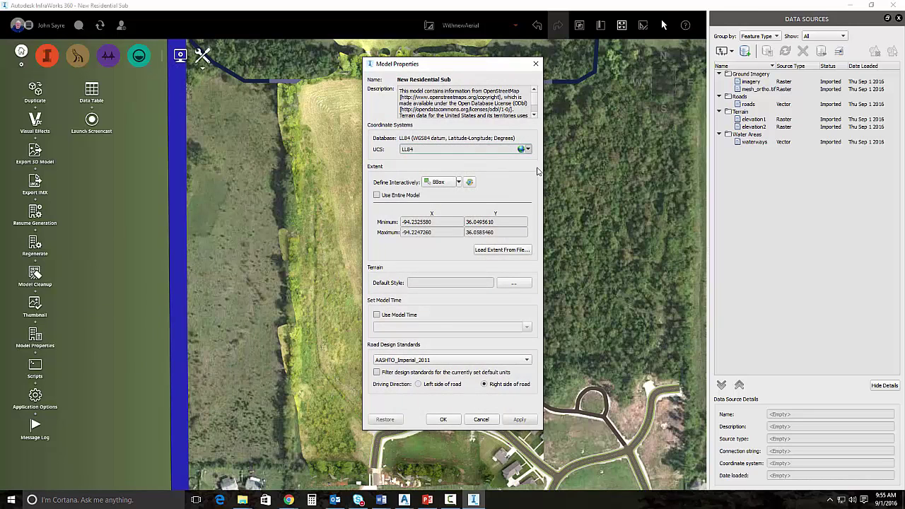
pyautogui.click(444, 420)
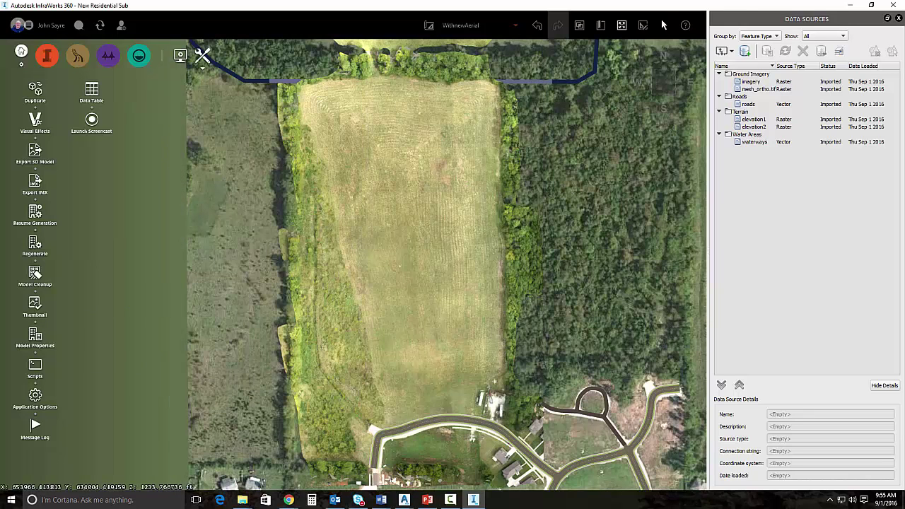
# - Import the survey control .rcp point cloud with coordinate system ARHP-NF and view it in 3D
pyautogui.click(725, 51)
pyautogui.click(750, 164)
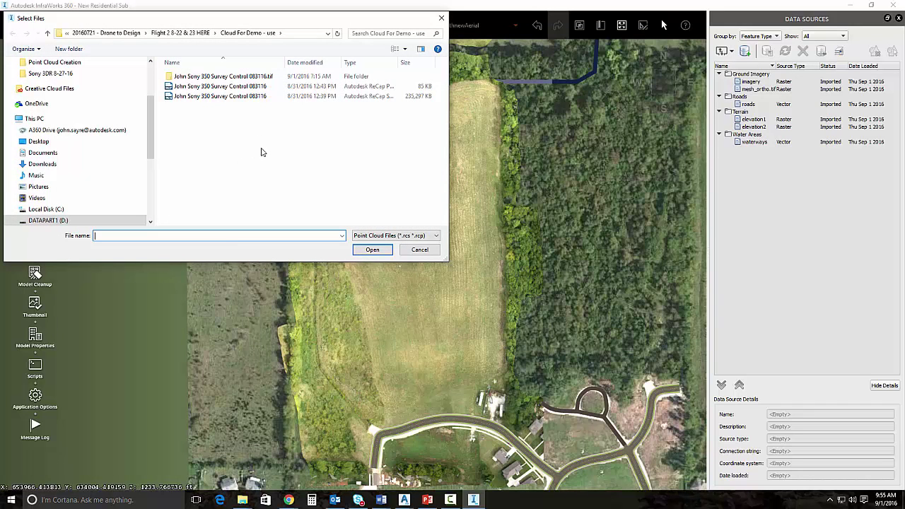
pyautogui.click(226, 96)
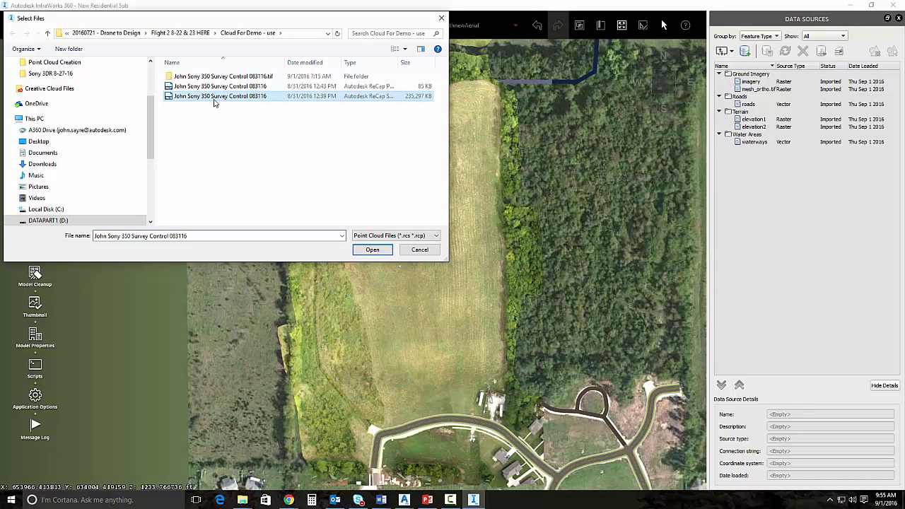
pyautogui.click(373, 250)
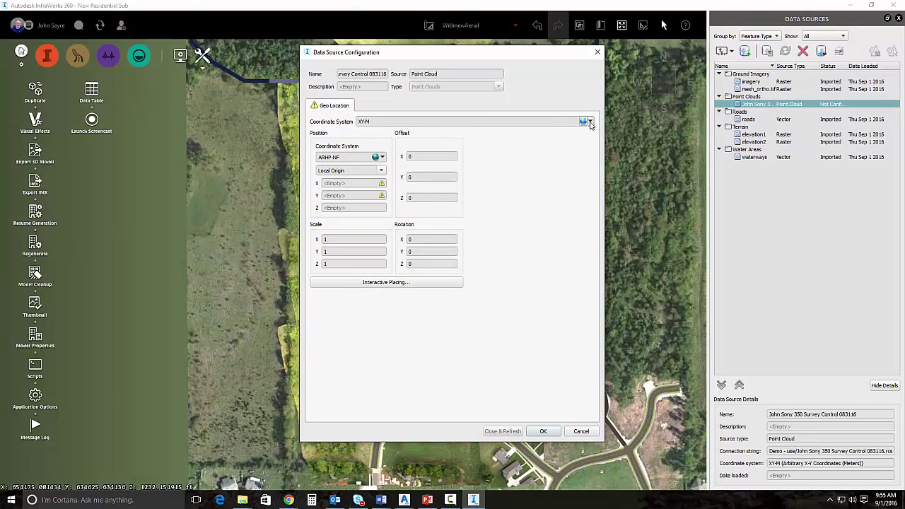
pyautogui.click(590, 122)
pyautogui.click(596, 132)
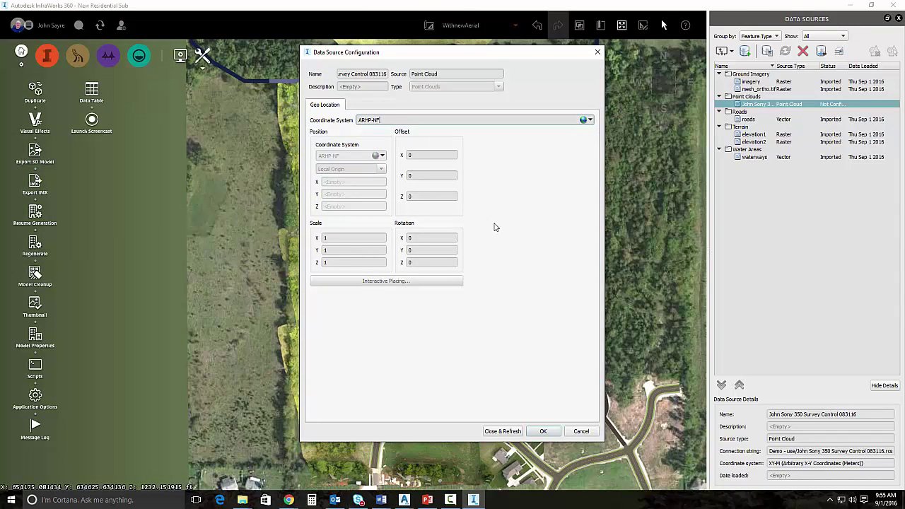
pyautogui.click(503, 430)
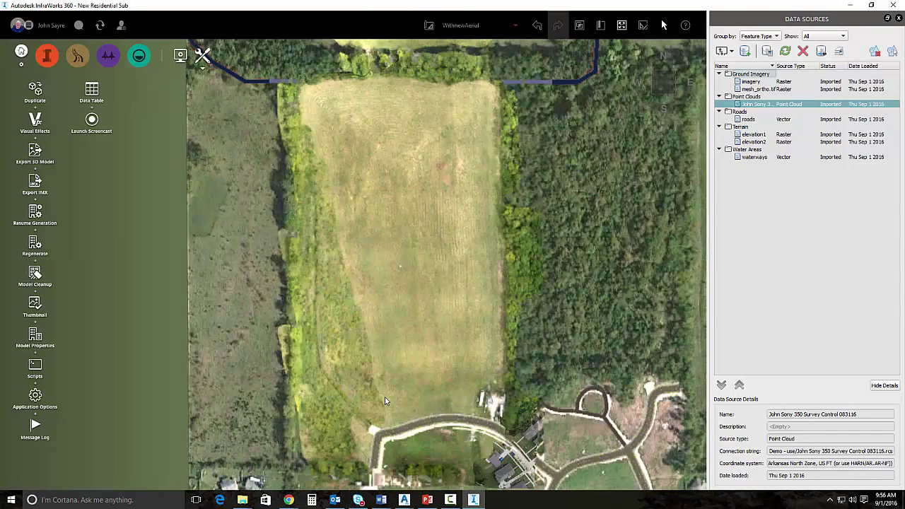
pyautogui.moveTo(383, 405)
pyautogui.keyDown('shift'); pyautogui.mouseDown(button='middle')
pyautogui.moveTo(344, 318)
pyautogui.moveTo(354, 324)
pyautogui.moveTo(236, 337)
pyautogui.mouseUp(button='middle'); pyautogui.keyUp('shift')
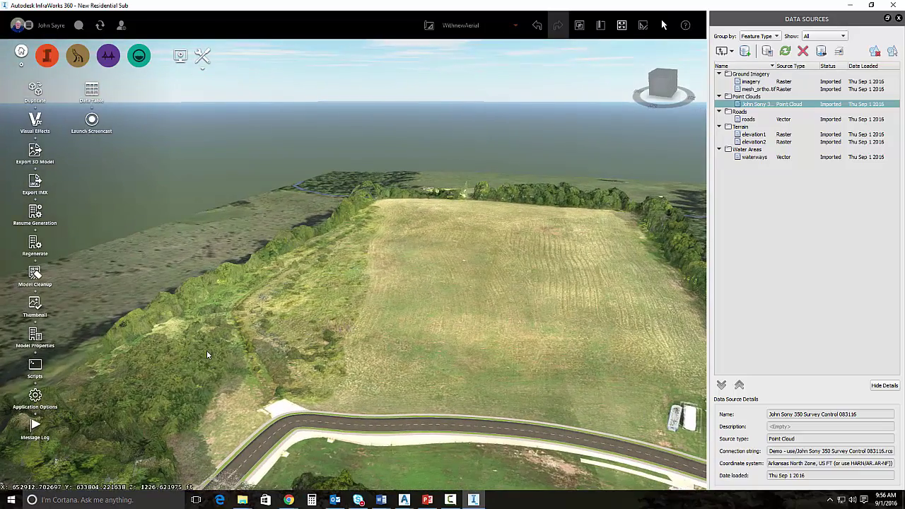
# - Select the imported point cloud to check it, then hide the Data Sources list
pyautogui.click(206, 350)
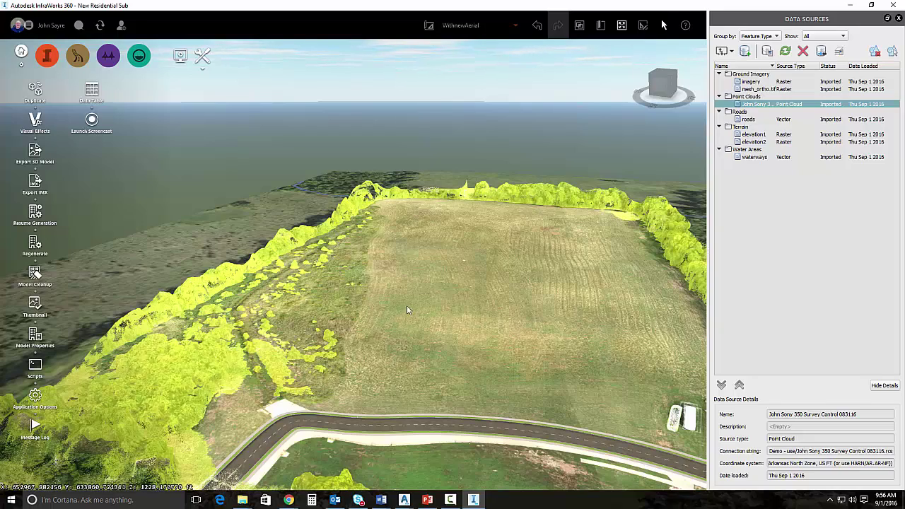
pyautogui.scroll(-3, 398, 322)
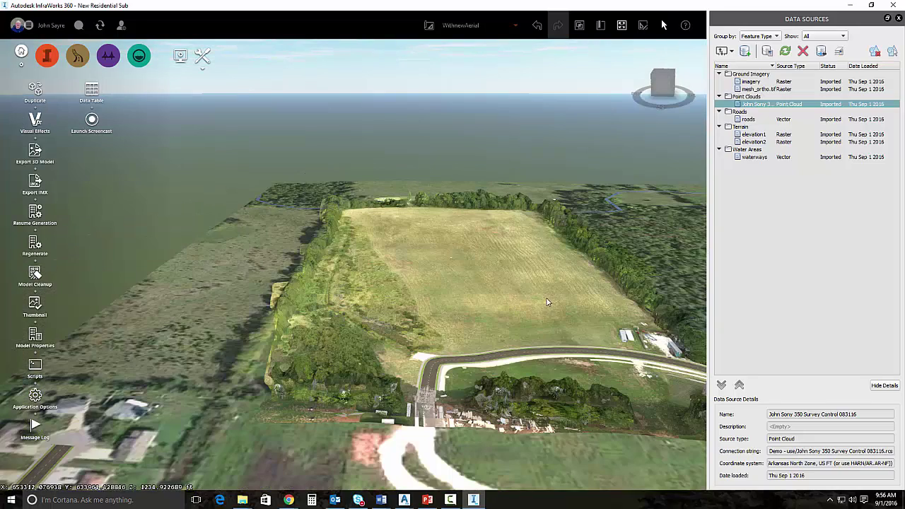
pyautogui.scroll(2, 503, 302)
pyautogui.press('Escape')
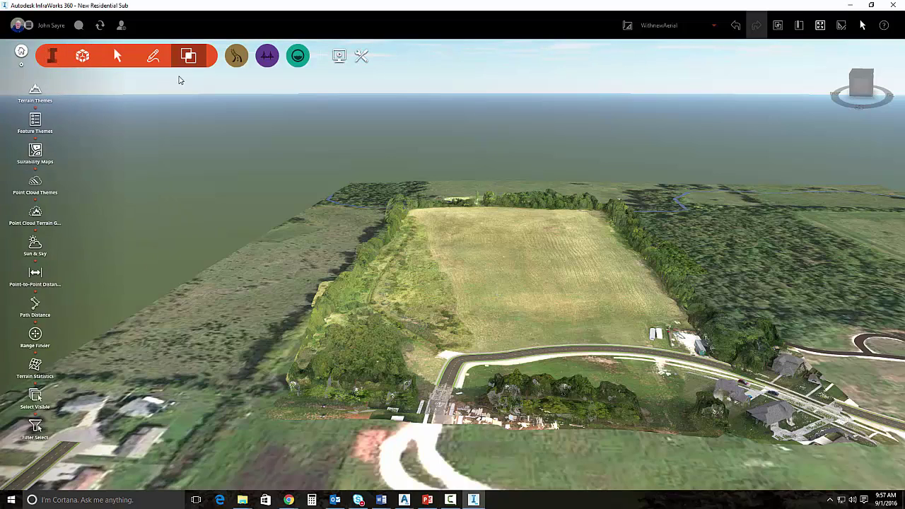
# - Start point cloud terrain generation with Optimum ground detail and Original lightweight data
pyautogui.click(39, 218)
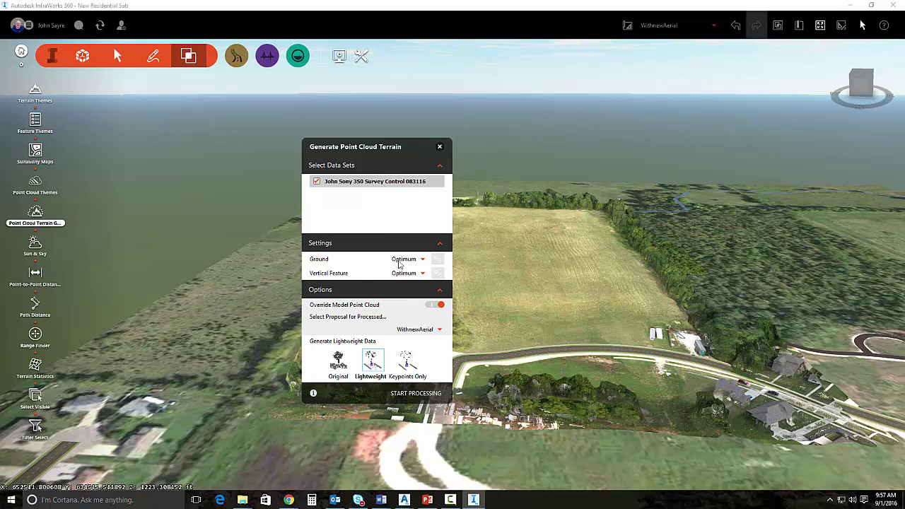
pyautogui.click(423, 260)
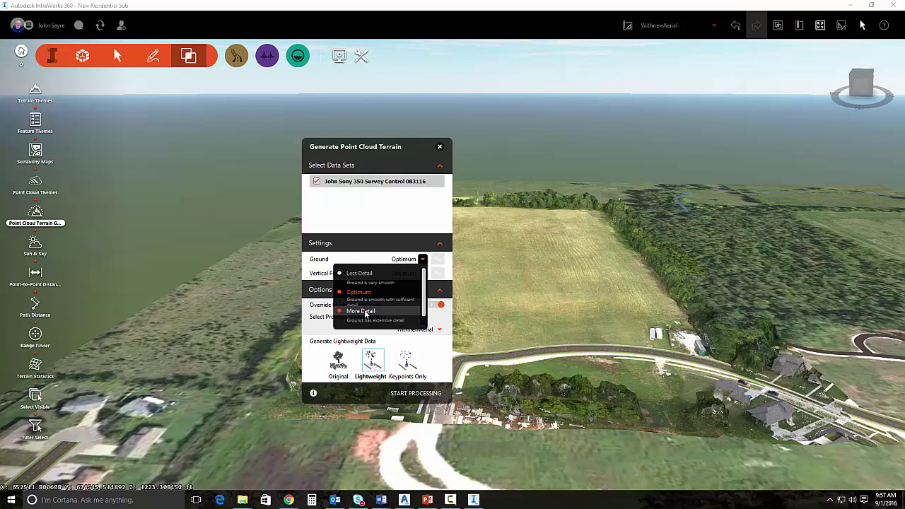
pyautogui.click(376, 245)
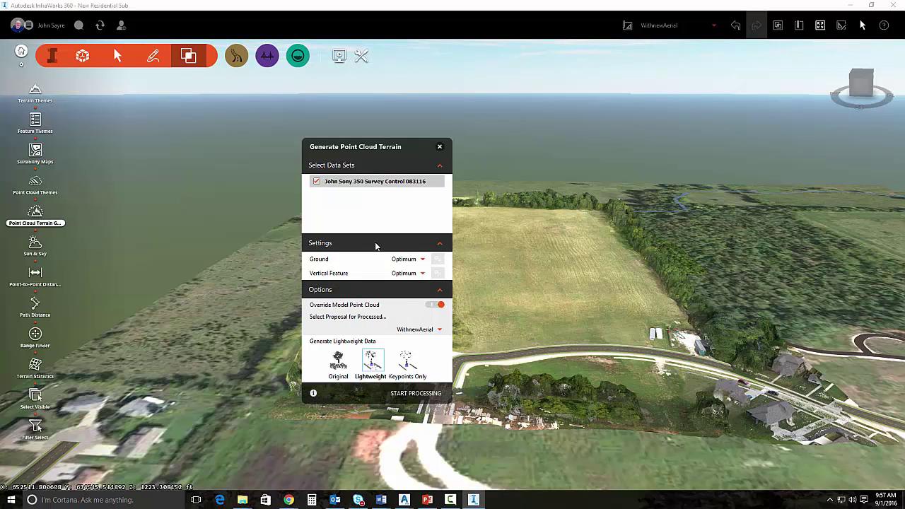
pyautogui.moveTo(407, 259)
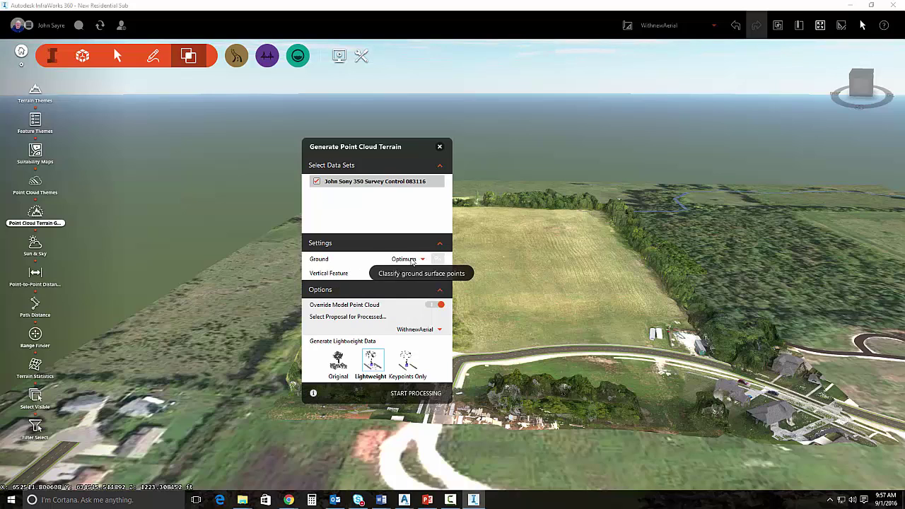
pyautogui.click(338, 361)
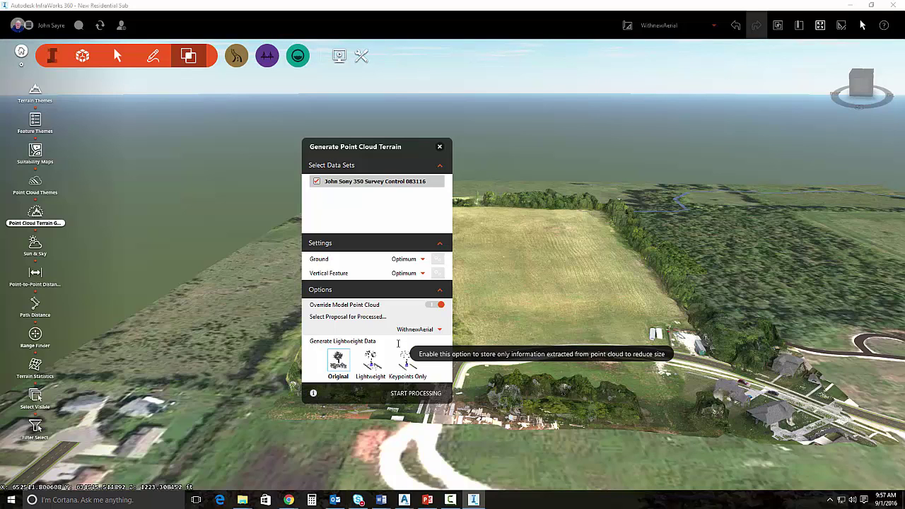
pyautogui.click(418, 394)
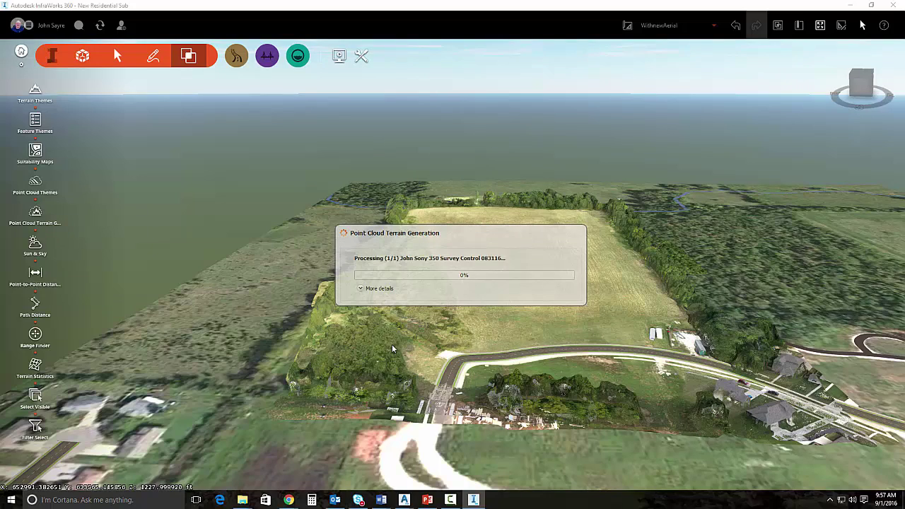